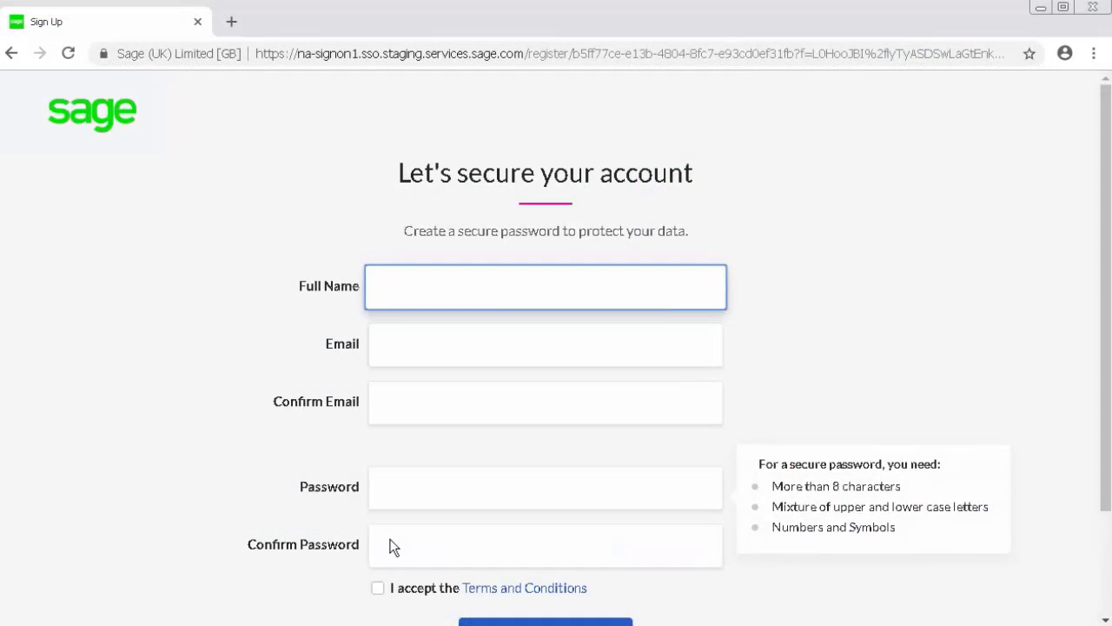
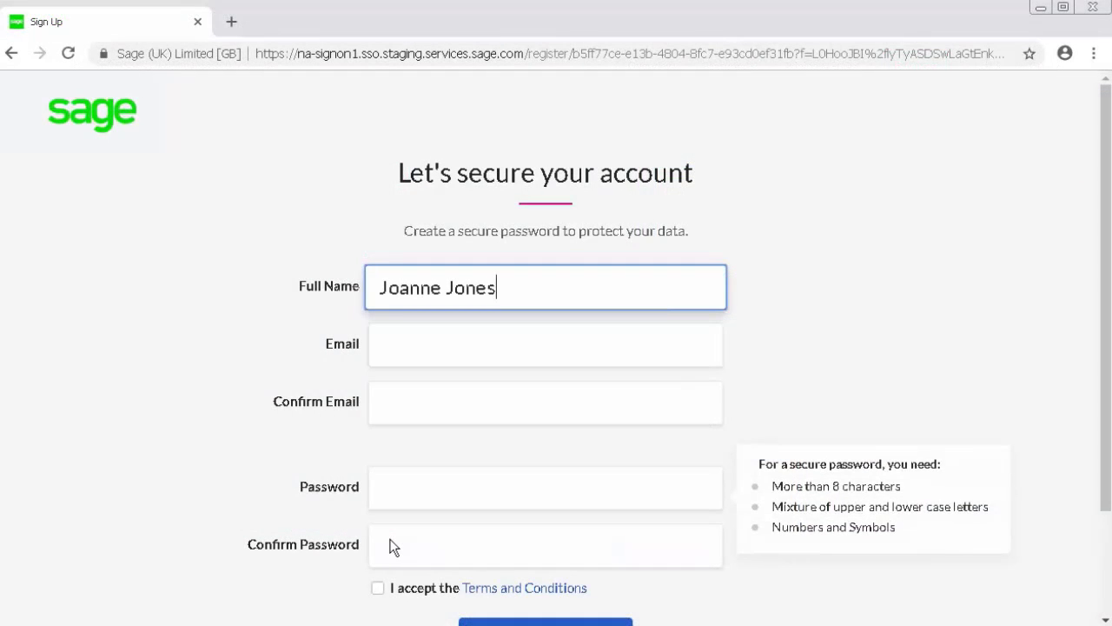
Step: Enter the user's full name and e-mail address, then confirm the e-mail
key("Tab")
key("Tab")
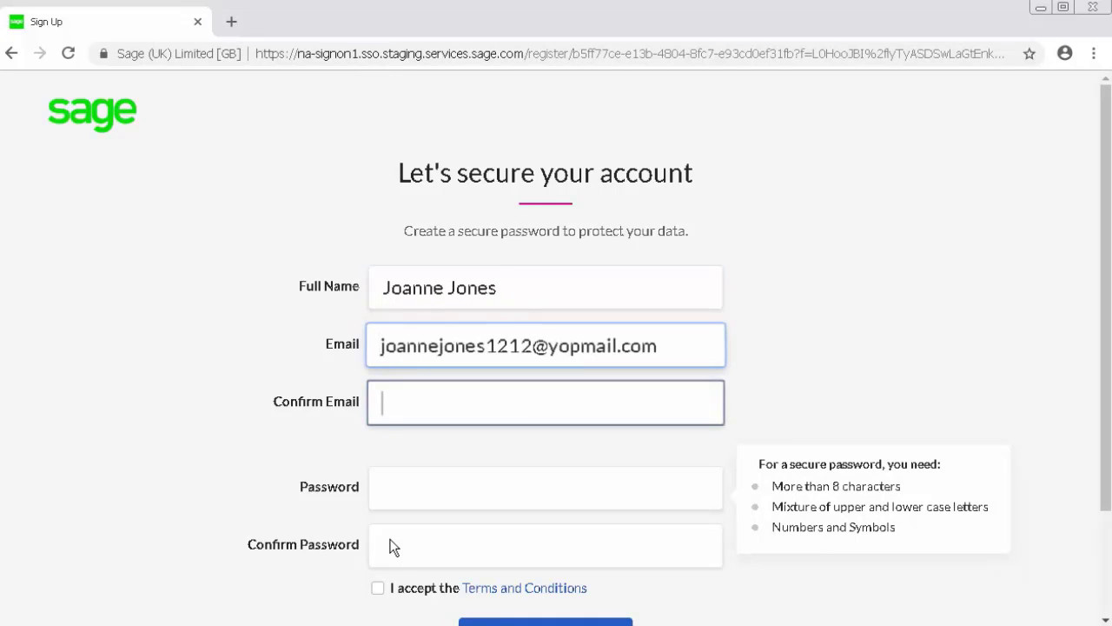
key("Tab")
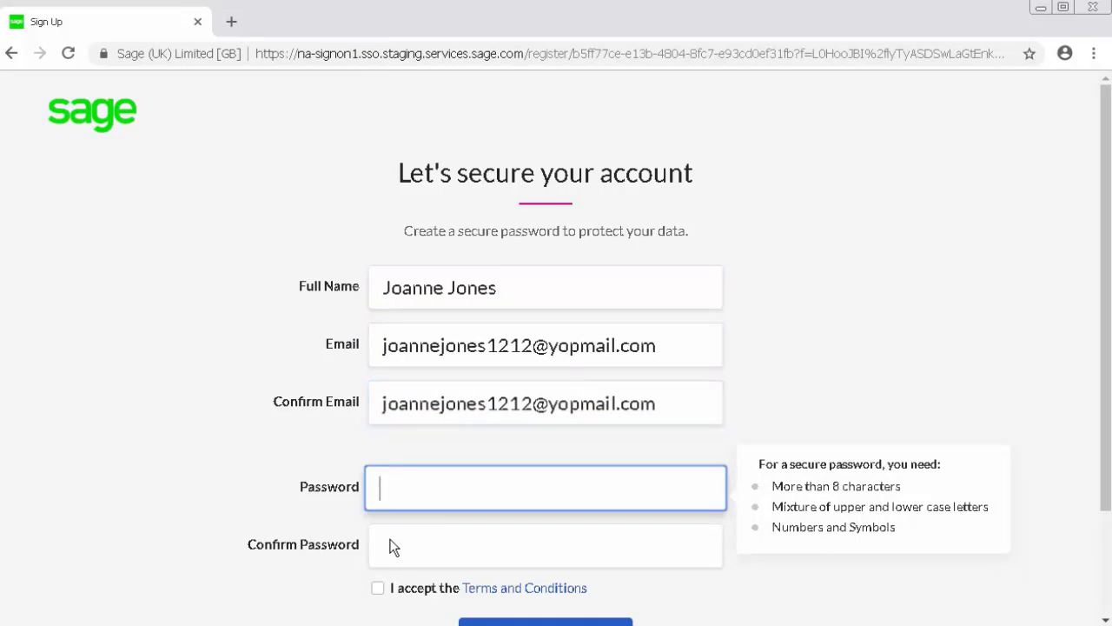
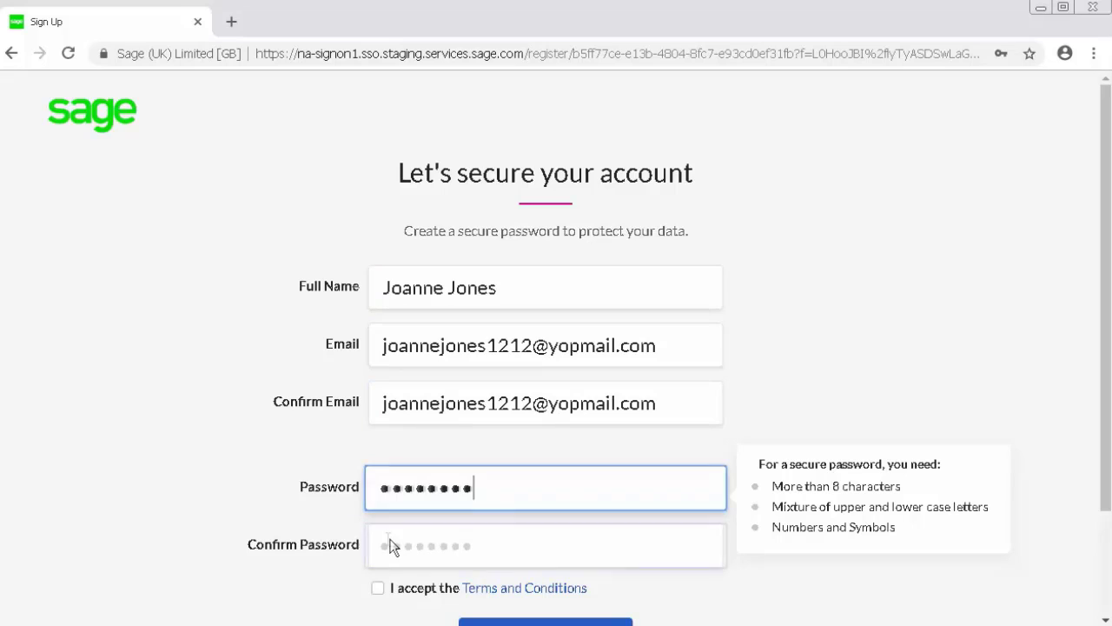
Step: Set and confirm the account password, accept the Terms and Conditions, and secure the account
left_click(389, 544)
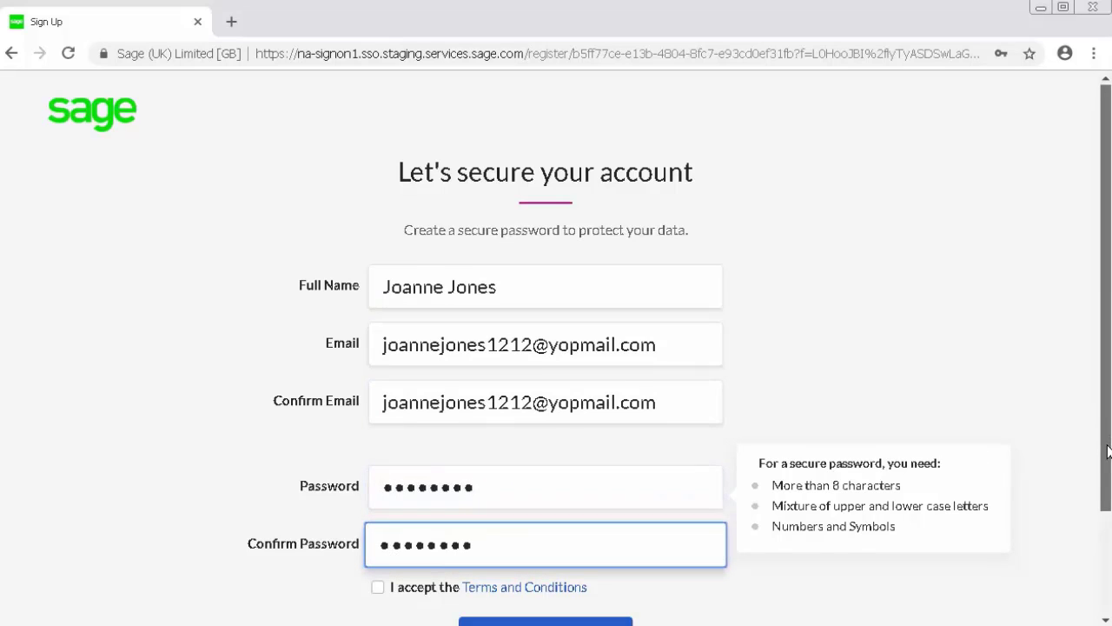
scroll(1107, 451, "down", 1)
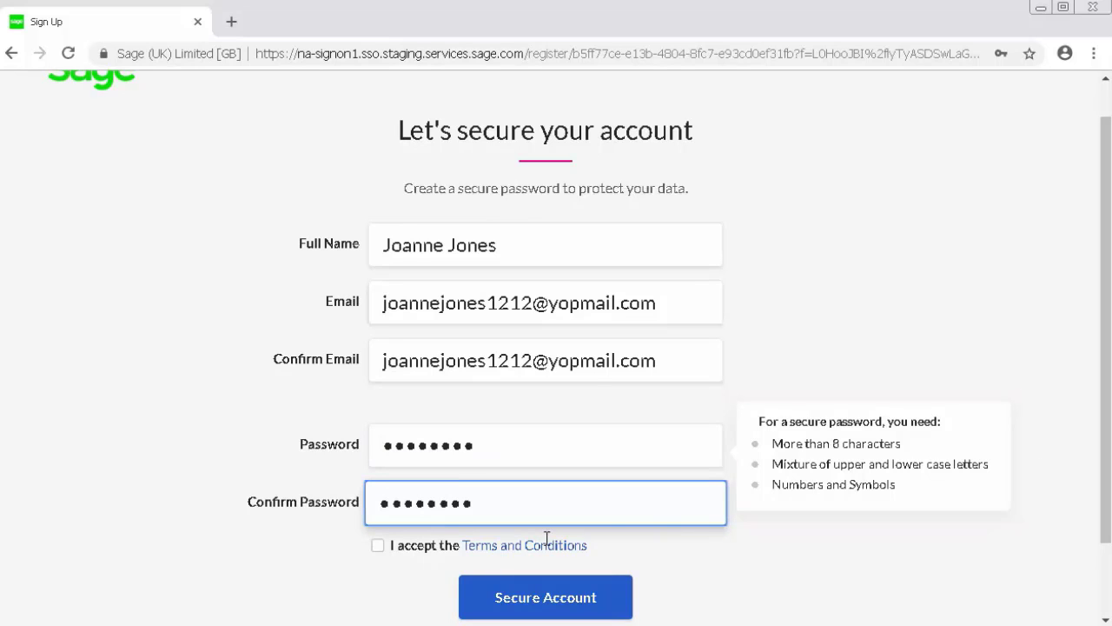
left_click(382, 547)
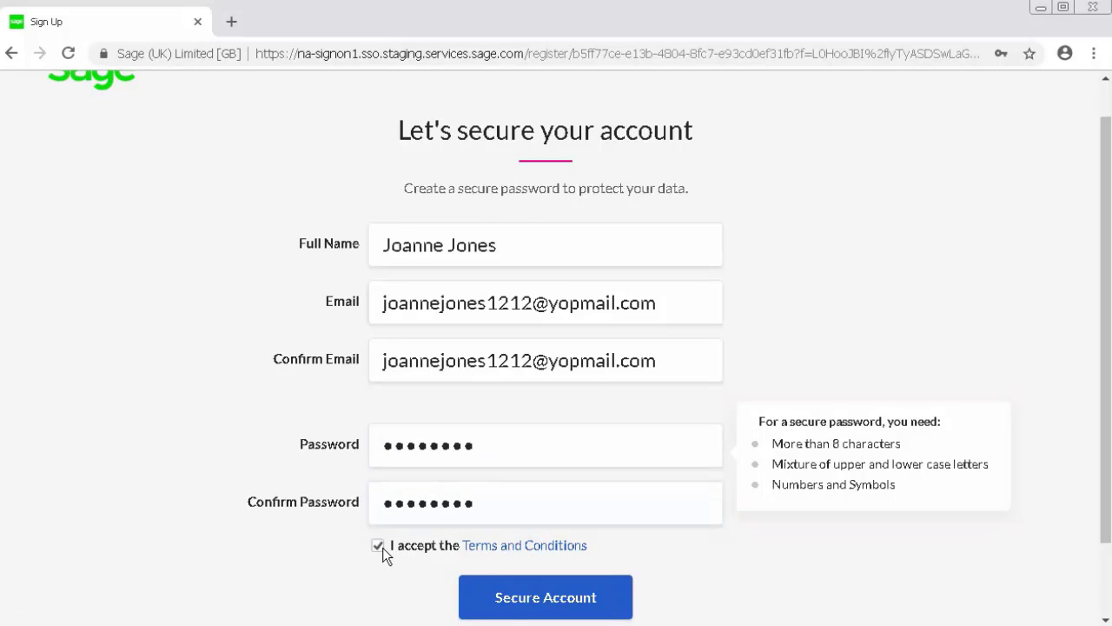
left_click(514, 603)
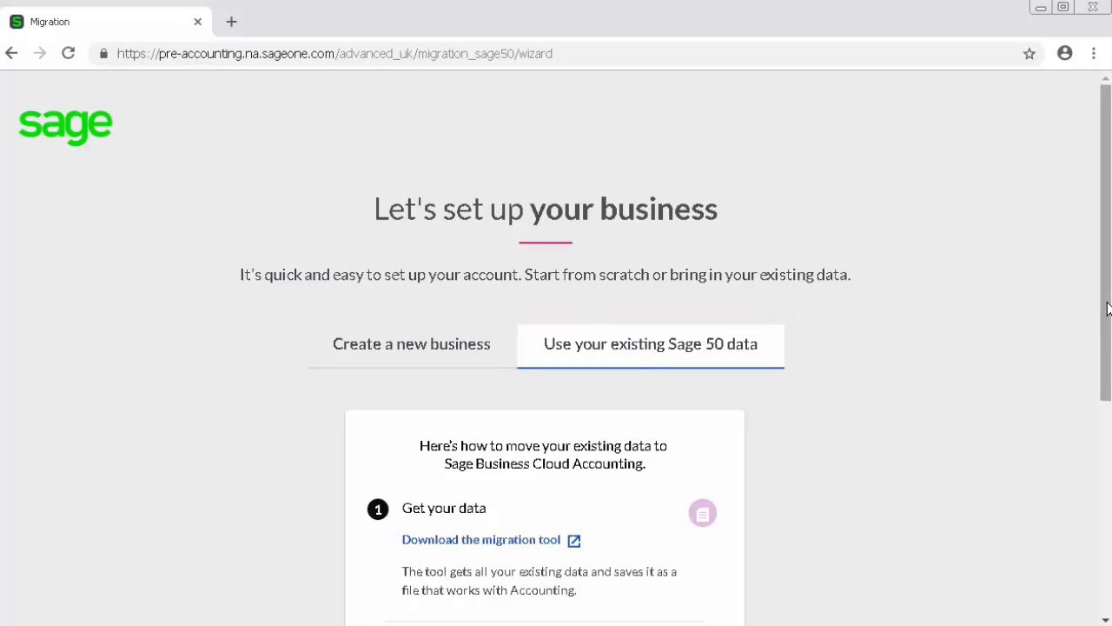
Step: Scroll the 'Use your existing Sage 50 data' option down to the 'Upload your data' step
left_click_drag(1108, 308, 1093, 462)
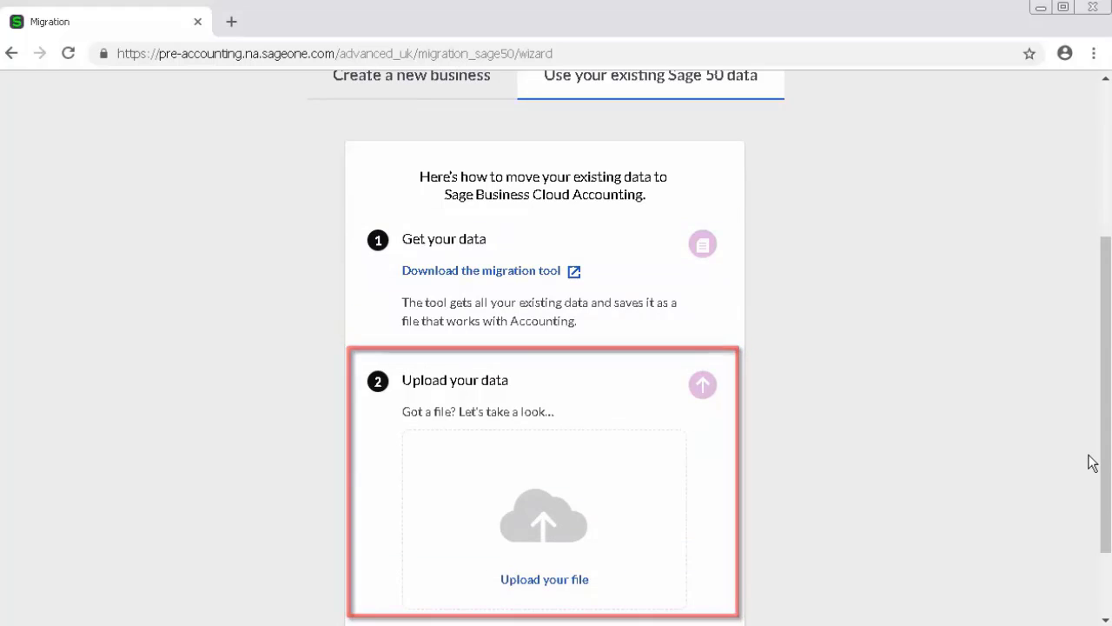
Step: Upload the Sage 50 JSON data file from the Desktop's 1122228-AD folder
left_click(562, 588)
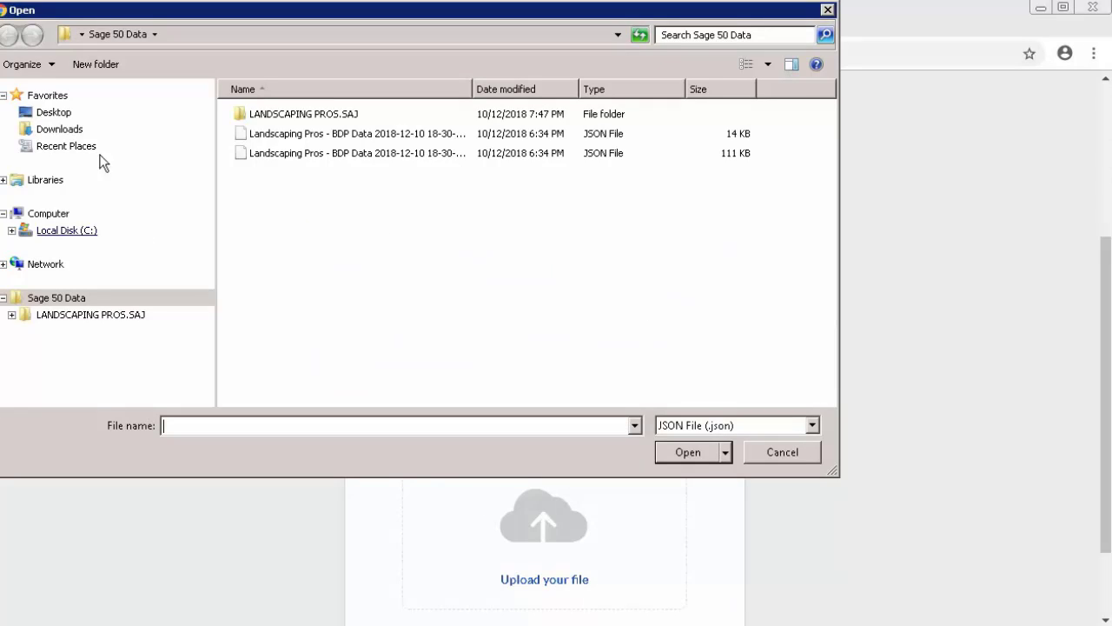
left_click(59, 114)
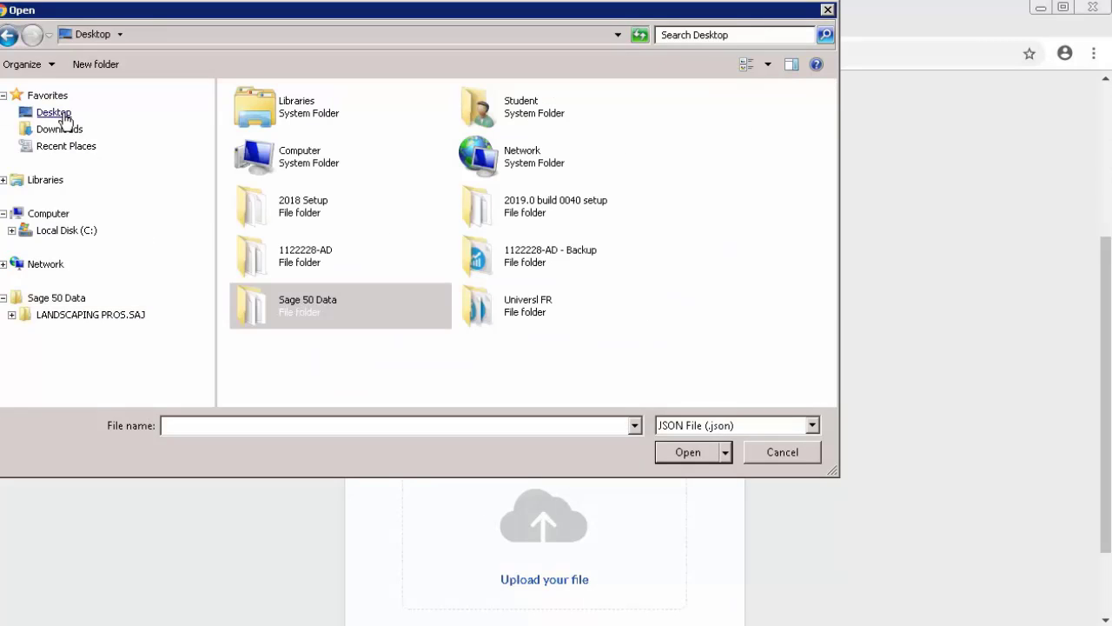
double_click(293, 252)
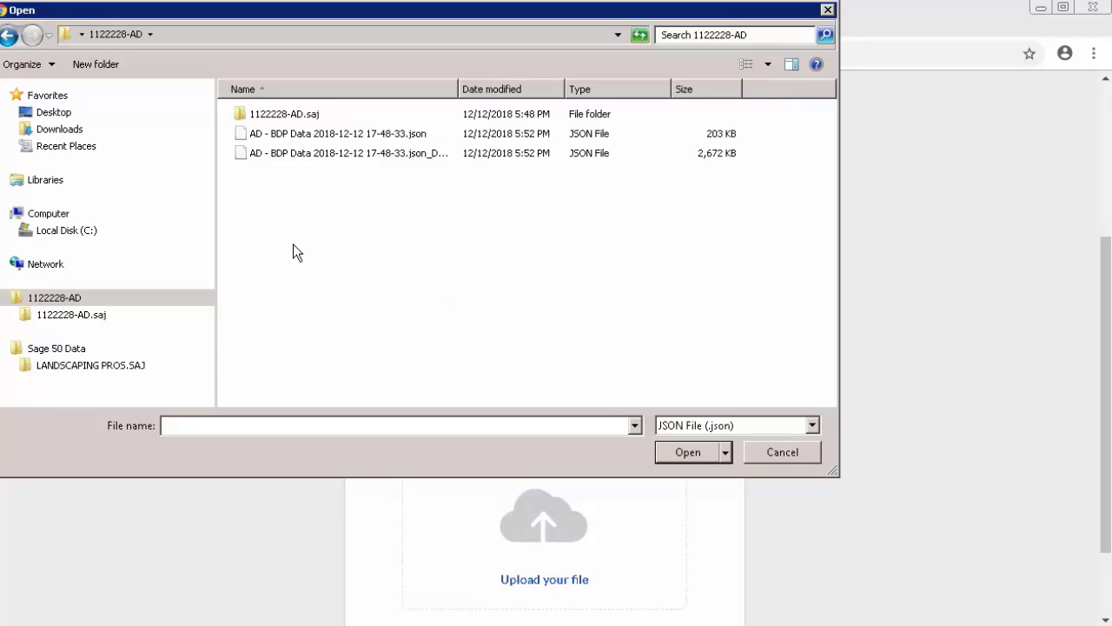
double_click(338, 135)
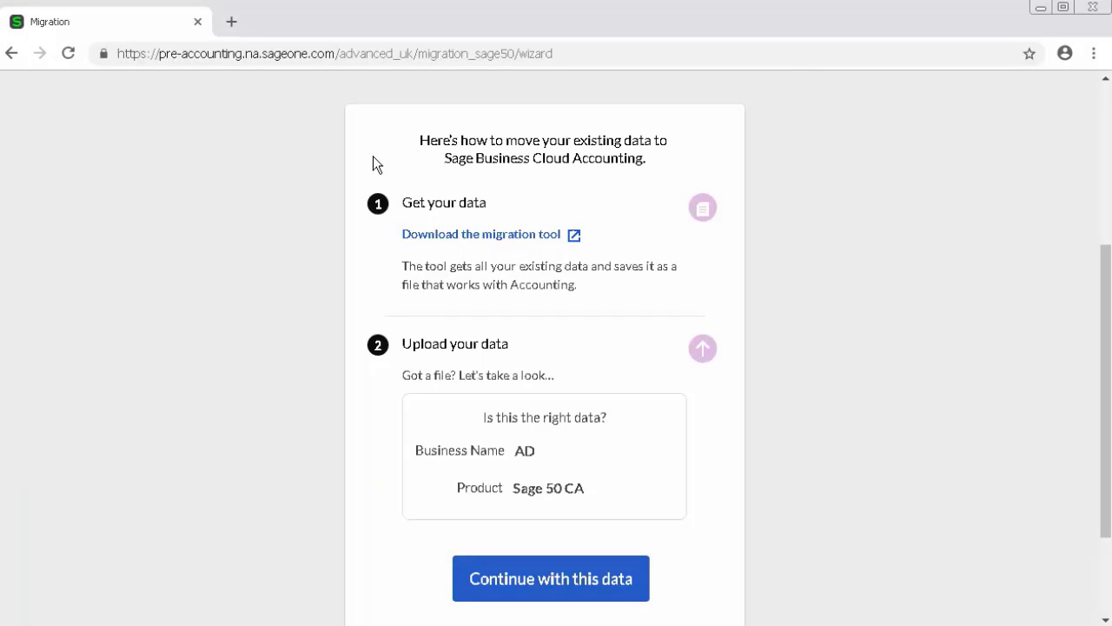
Step: Continue with the AD business data and scroll the 'You're good to go!' confirmation
left_click(487, 578)
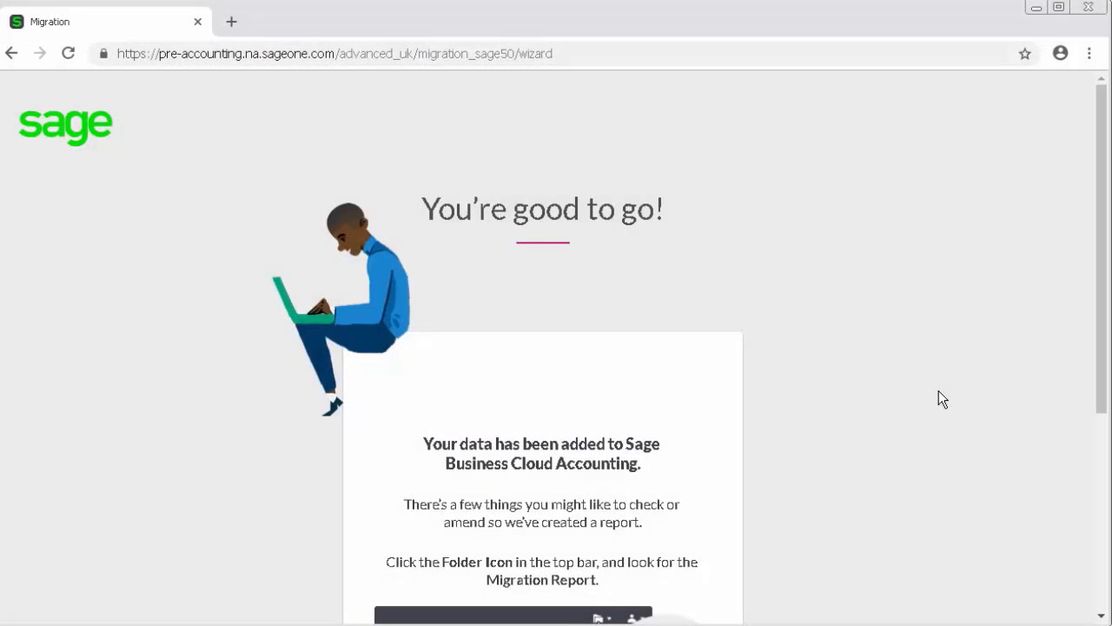
left_click_drag(1101, 308, 1093, 491)
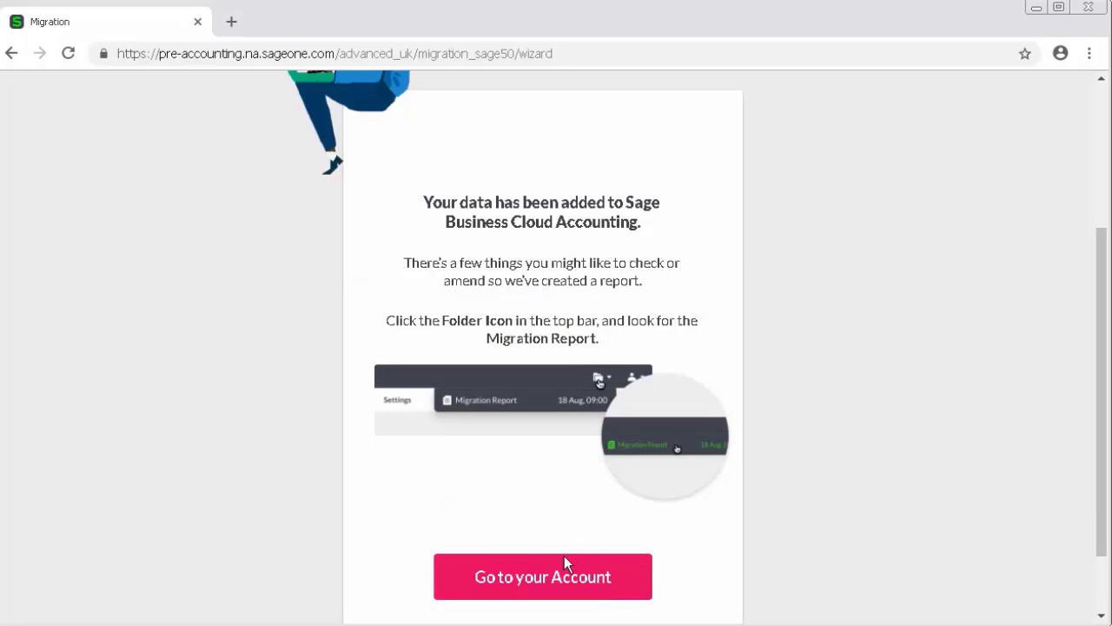
Step: Go to the Paysagistes Pros account and open its Migration Report from recent documents
left_click(549, 577)
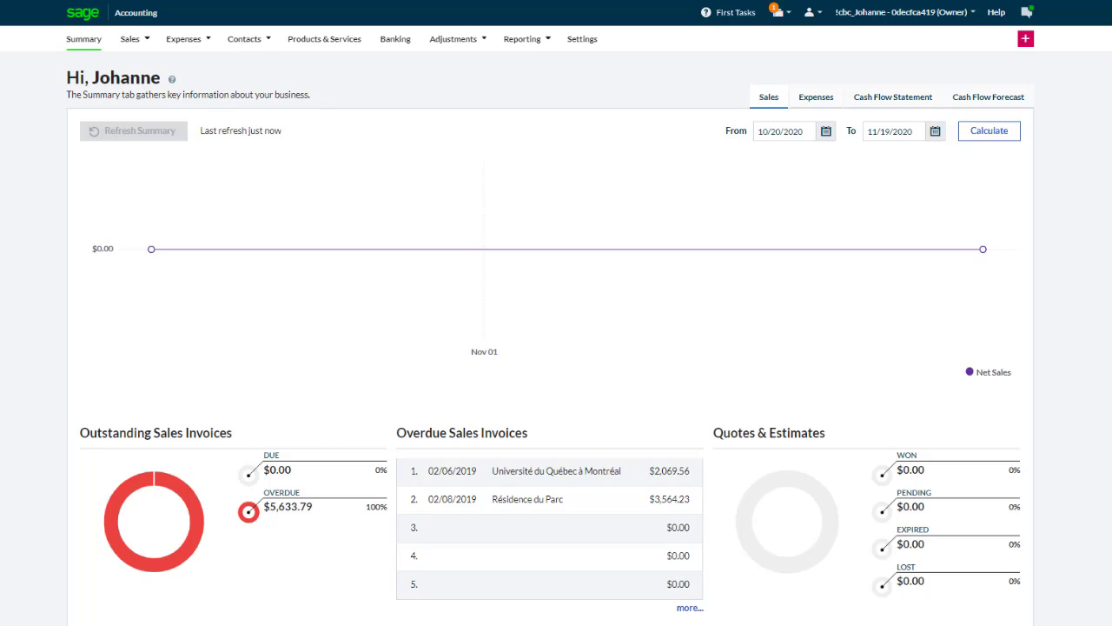
left_click(776, 14)
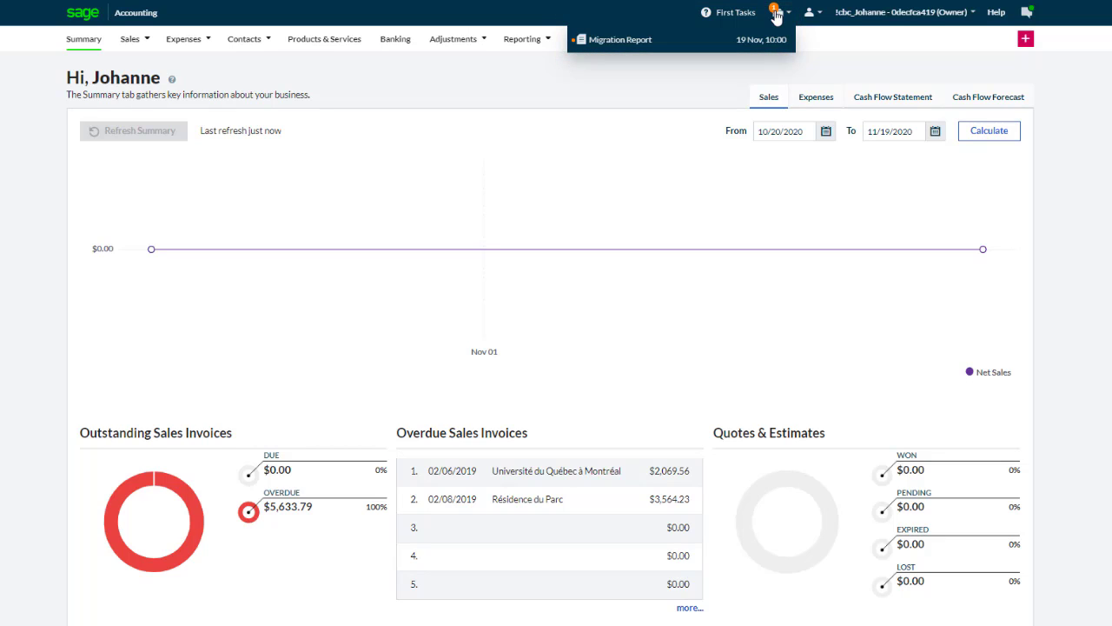
left_click(782, 45)
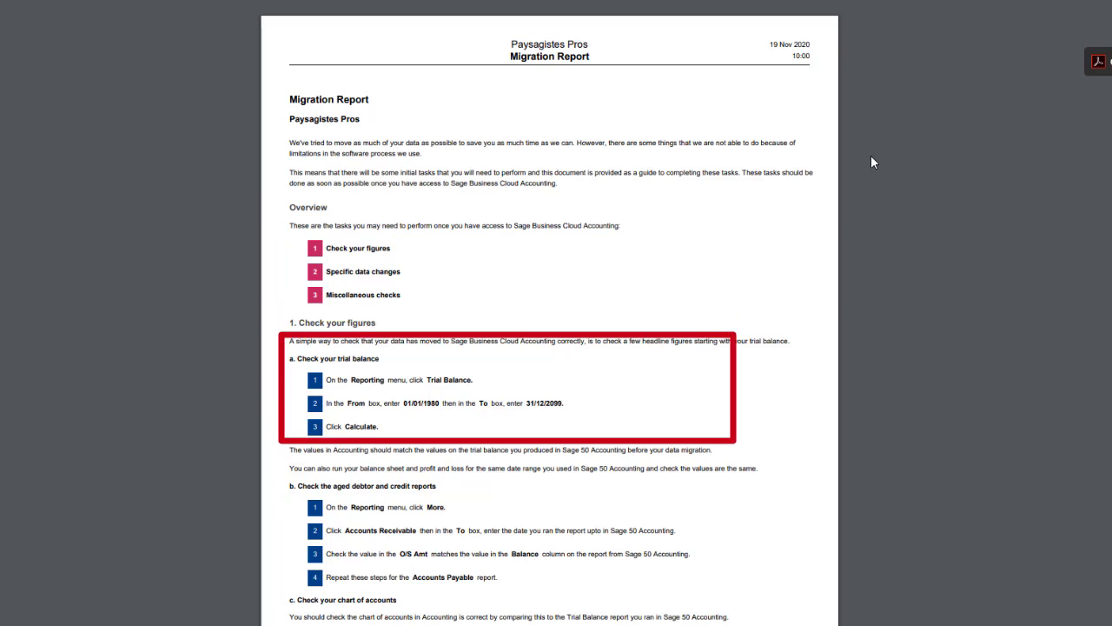
Step: Scroll through the Migration Report's section 1 'Check your figures'
scroll(874, 162, "down", 3)
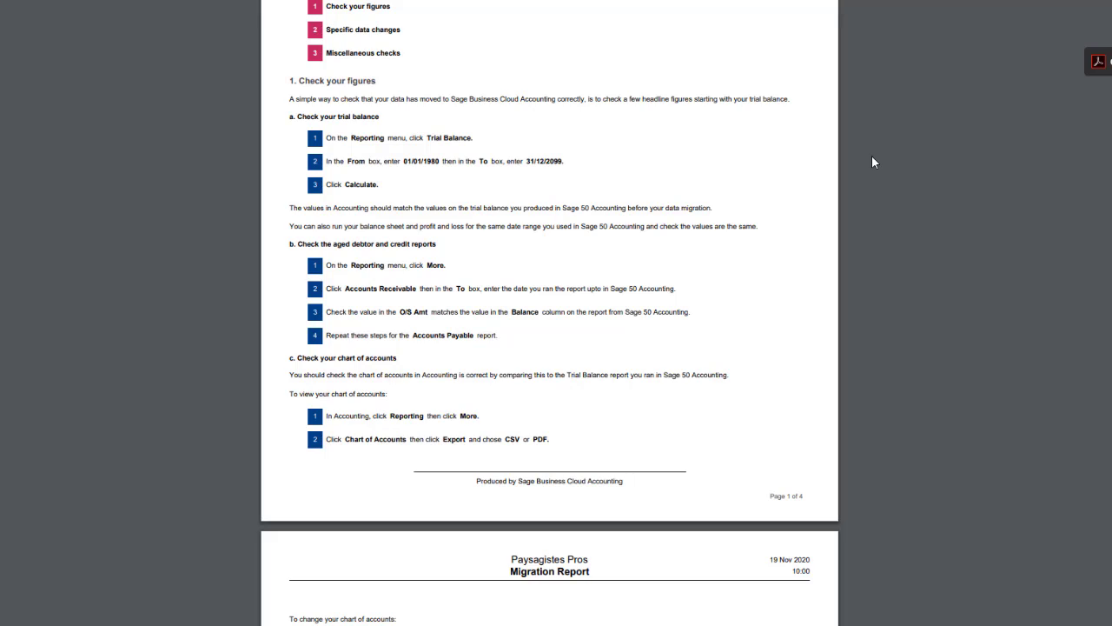
scroll(872, 156, "down", 5)
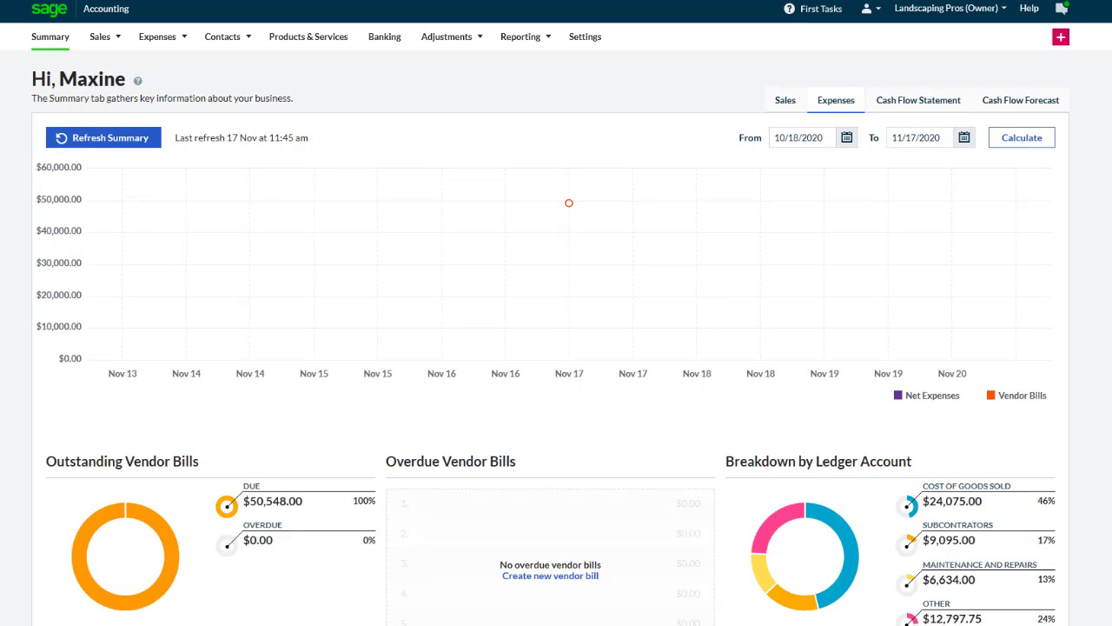
Step: Calculate the Profit and Loss for This Year ($30,601.75 net loss), then return to Reports
mouse_move(523, 46)
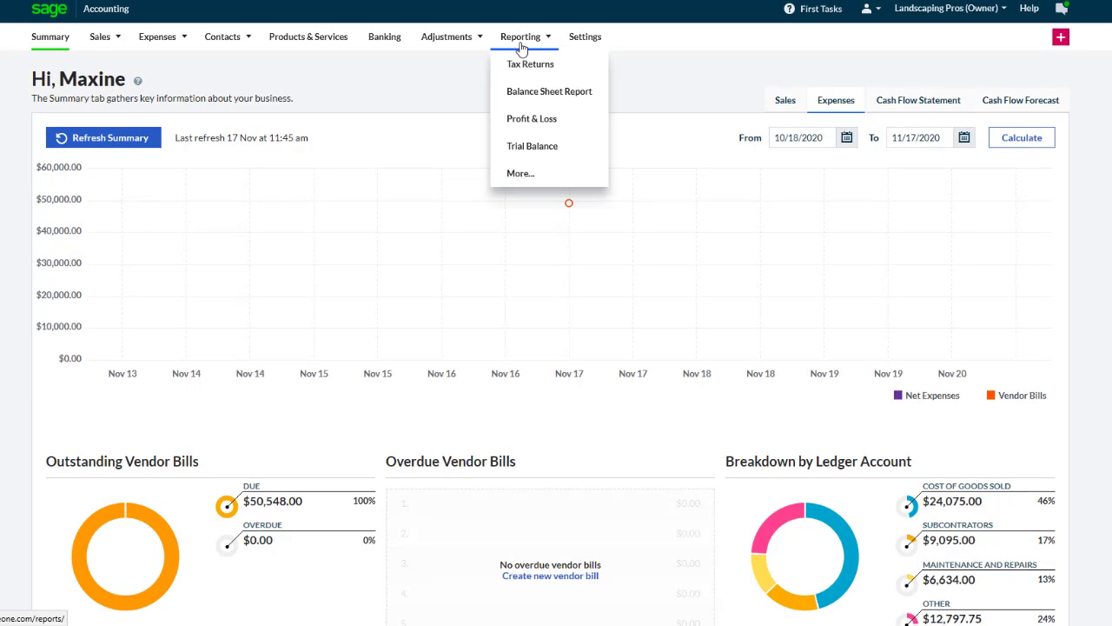
left_click(521, 173)
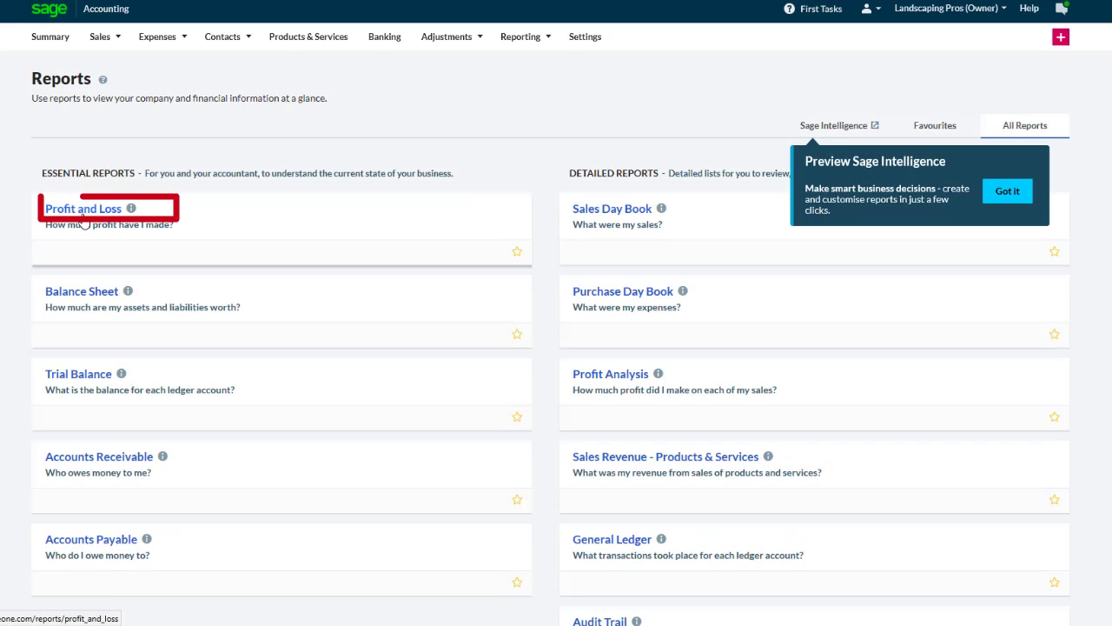
left_click(83, 210)
left_click(139, 143)
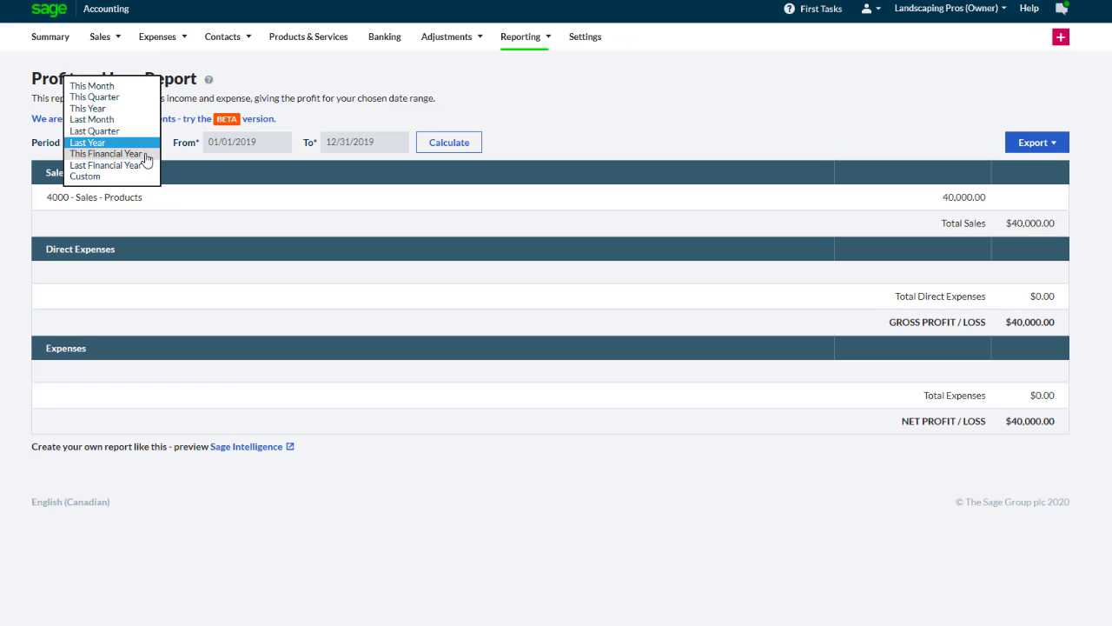
left_click(104, 108)
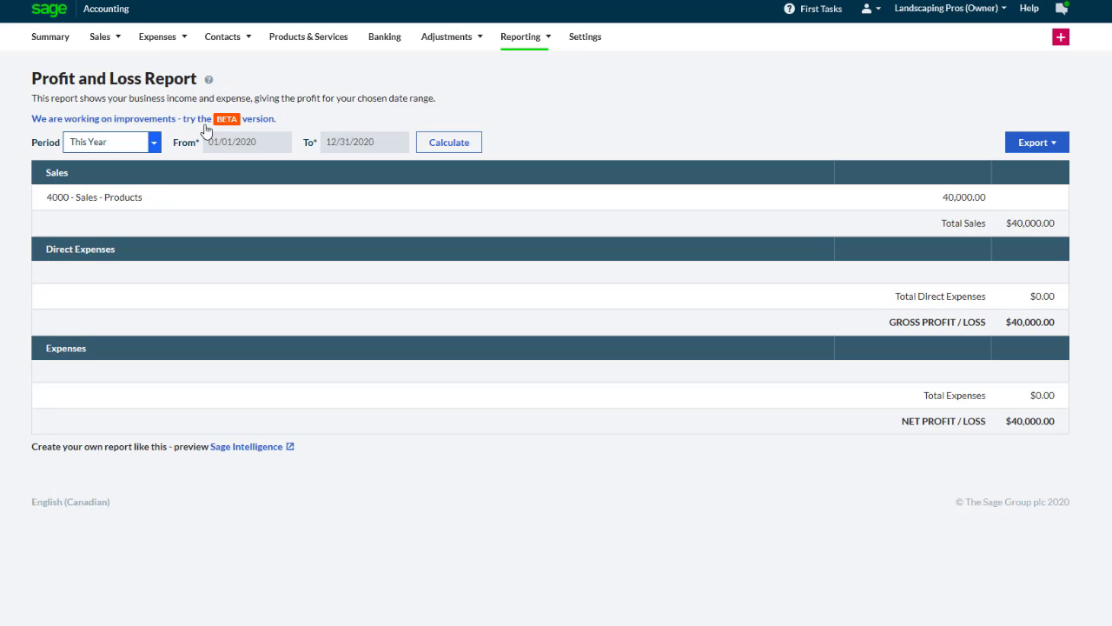
left_click(449, 142)
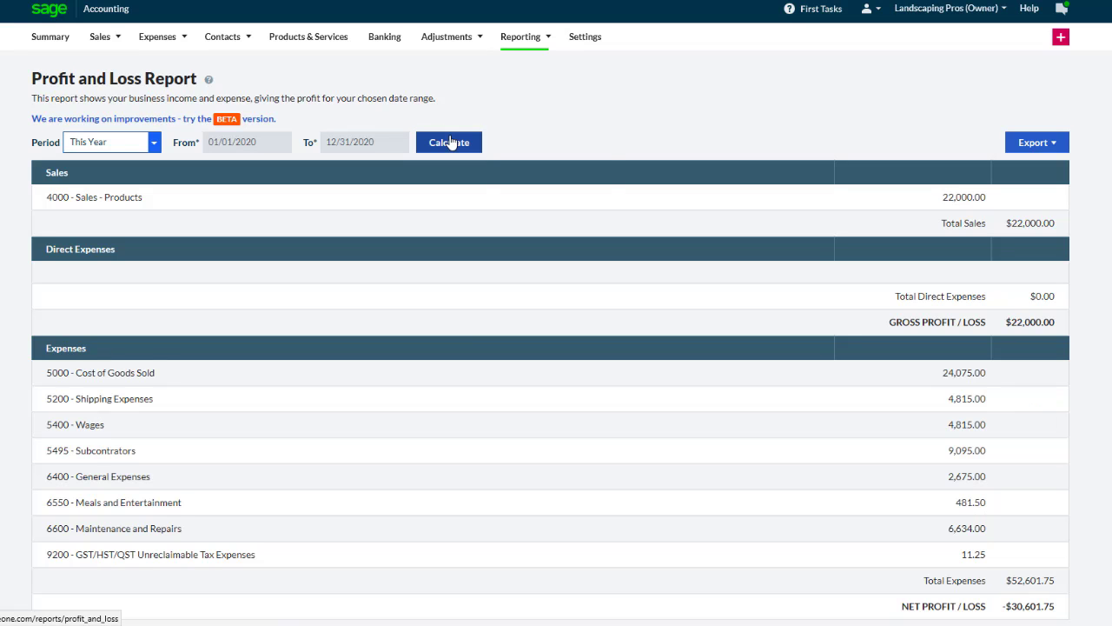
left_click(526, 43)
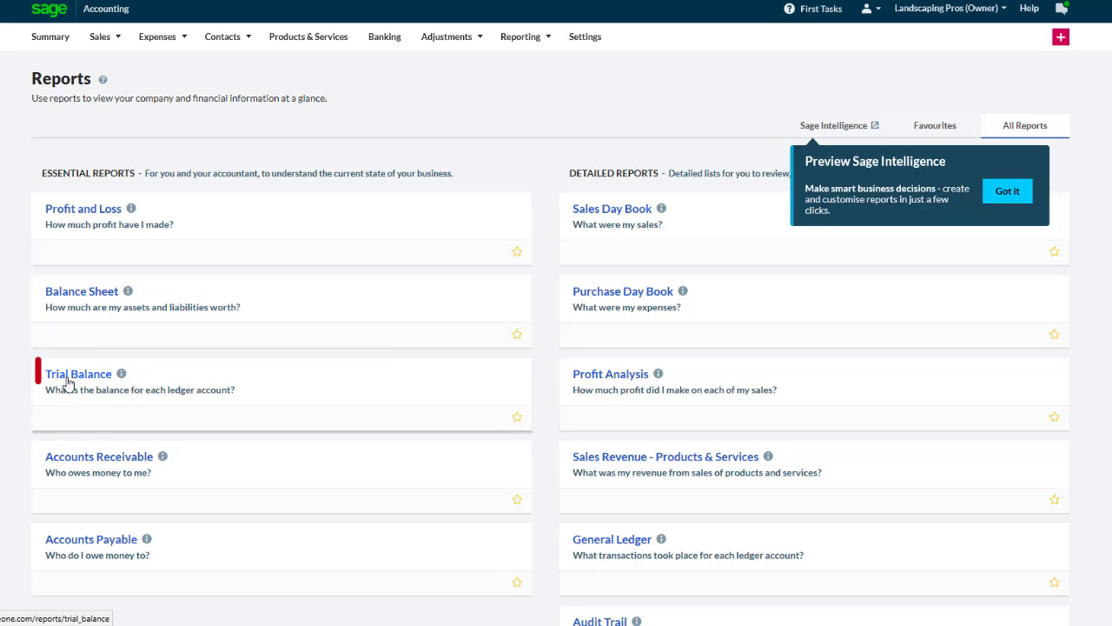
Step: Calculate the Trial Balance as of 11/30/2020 and check the $176,488.00 totals
left_click(124, 390)
left_click(244, 182)
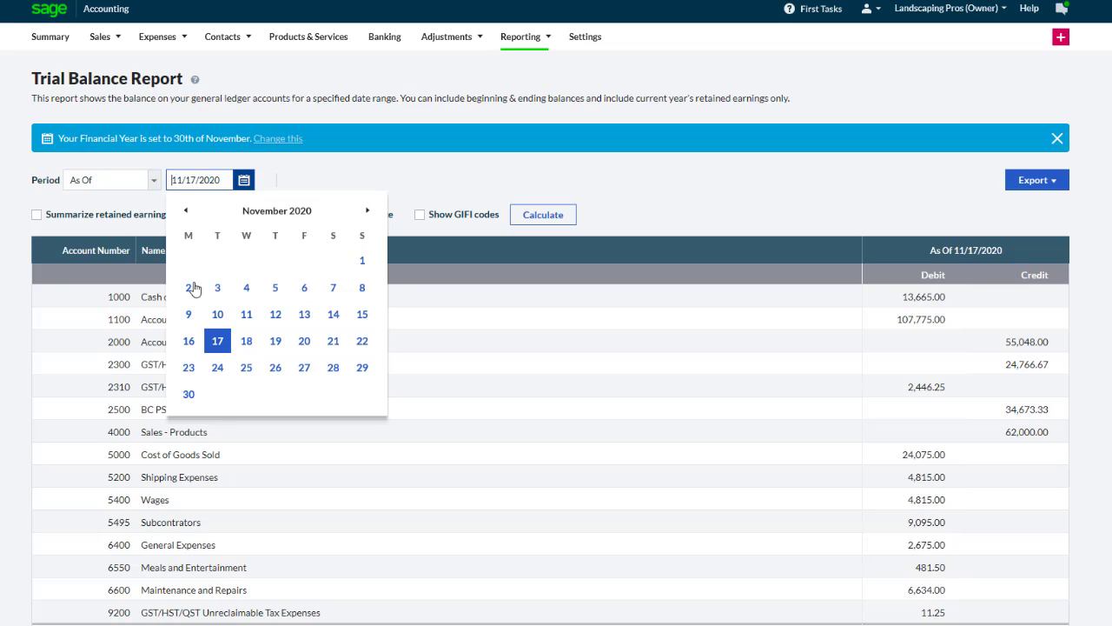
left_click(189, 394)
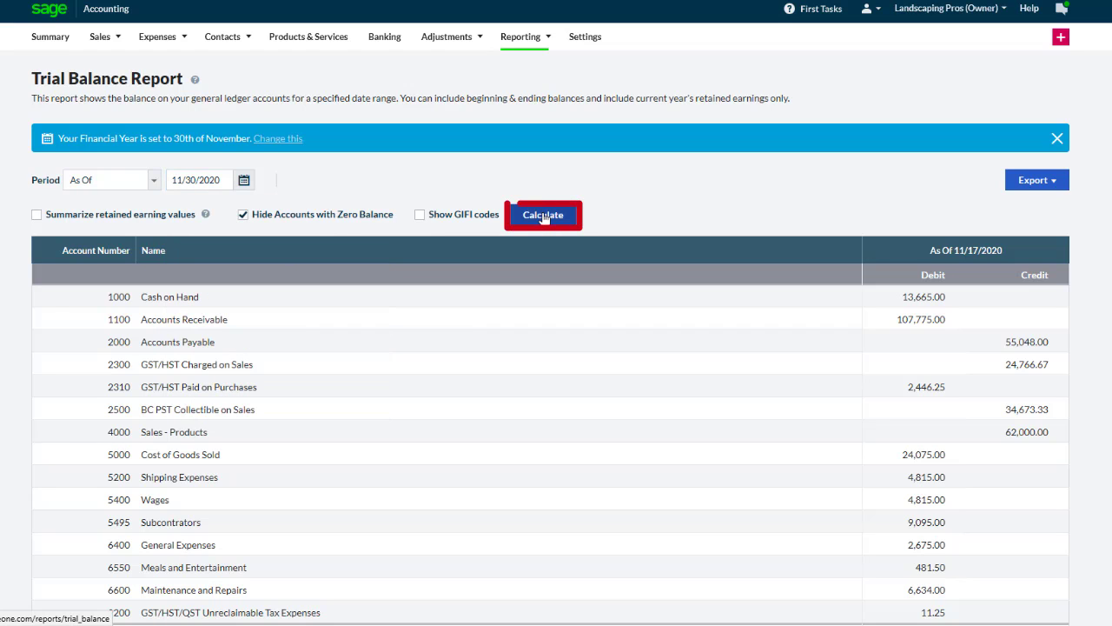
left_click(543, 215)
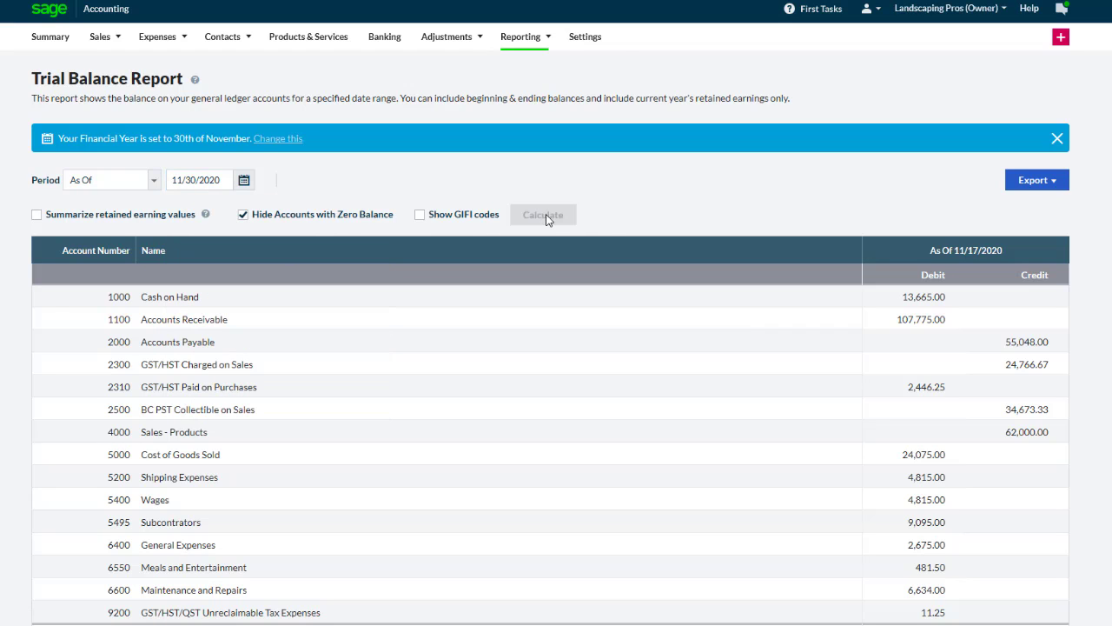
scroll(1013, 556, "down", 3)
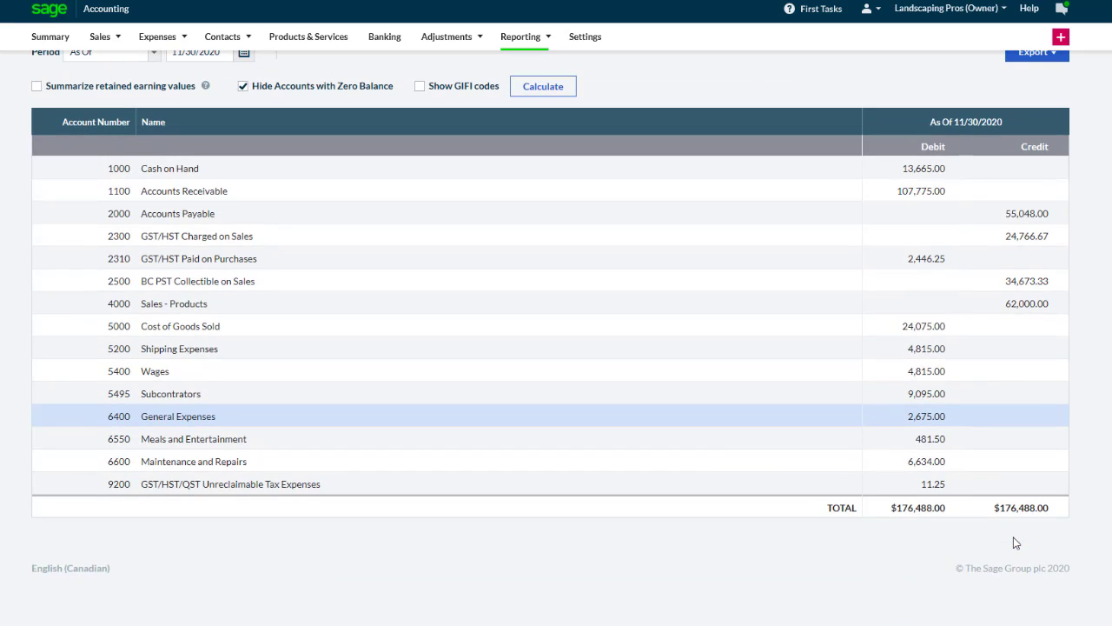